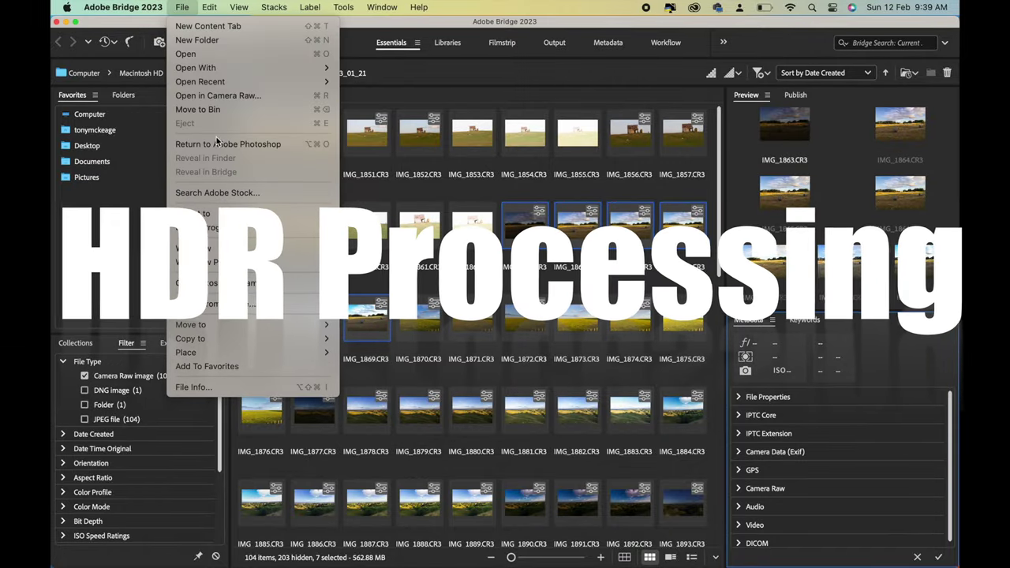
# Step: Open the seven bracketed hay-field exposures, starting with IMG_1863.CR3, in Camera Raw from Bridge
pyautogui.moveTo(222, 214)
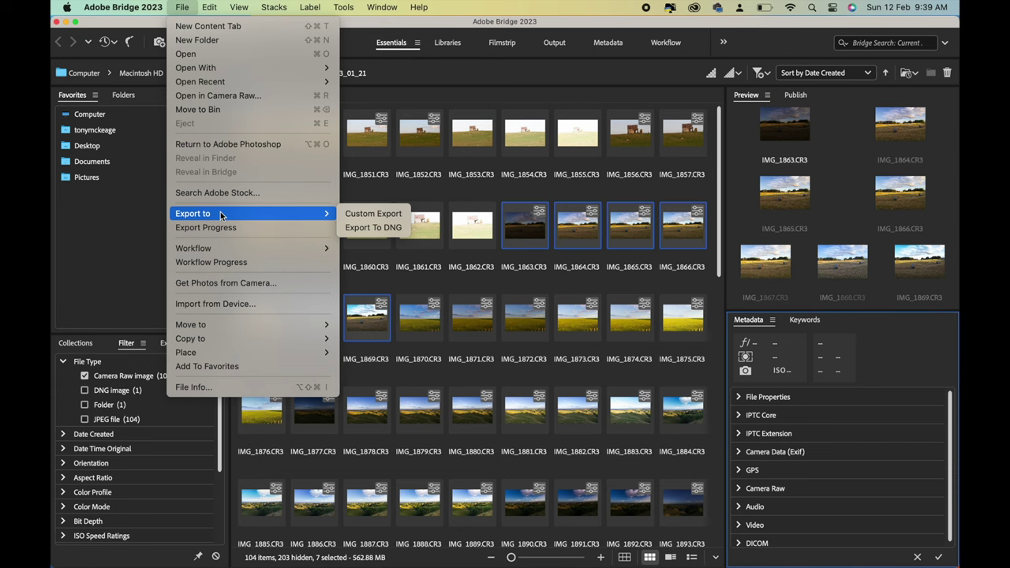
pyautogui.click(221, 97)
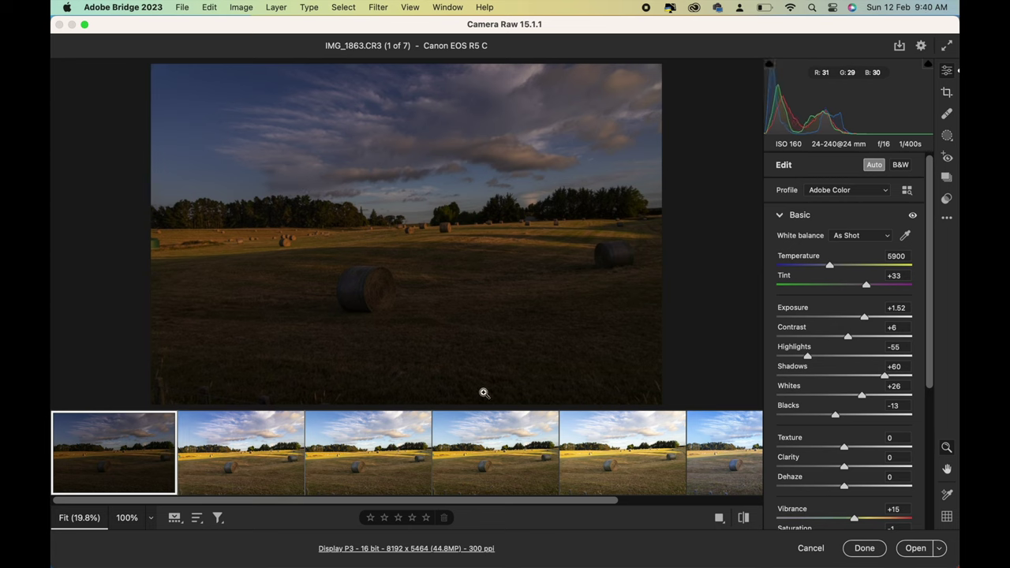
# Step: Select all seven exposures in the filmstrip and bring up the first thumbnail's '...' context menu
pyautogui.moveTo(506, 504); pyautogui.dragTo(666, 505)
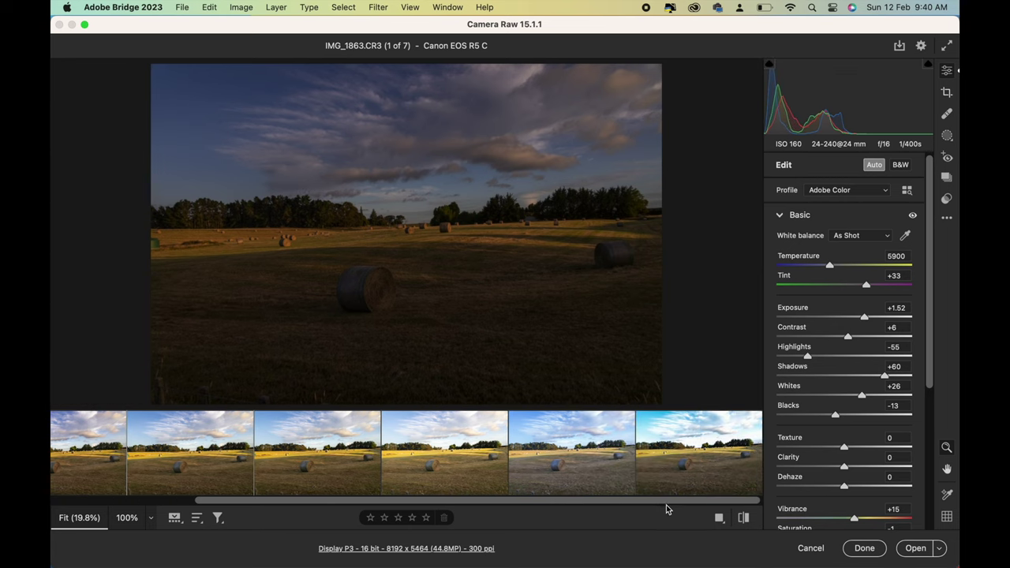
pyautogui.keyDown('shift'); pyautogui.click(685, 455); pyautogui.keyUp('shift')
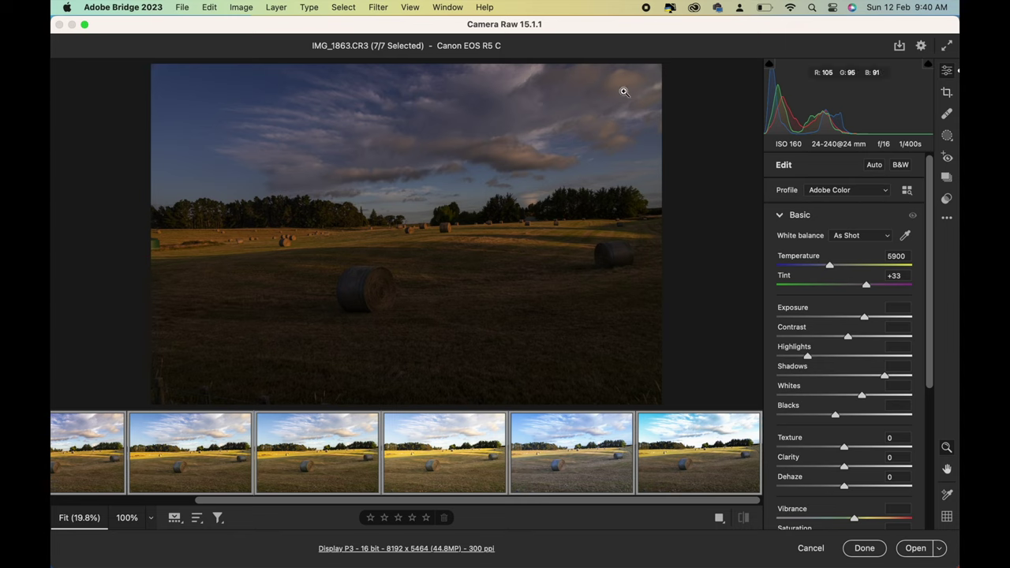
pyautogui.click(184, 8)
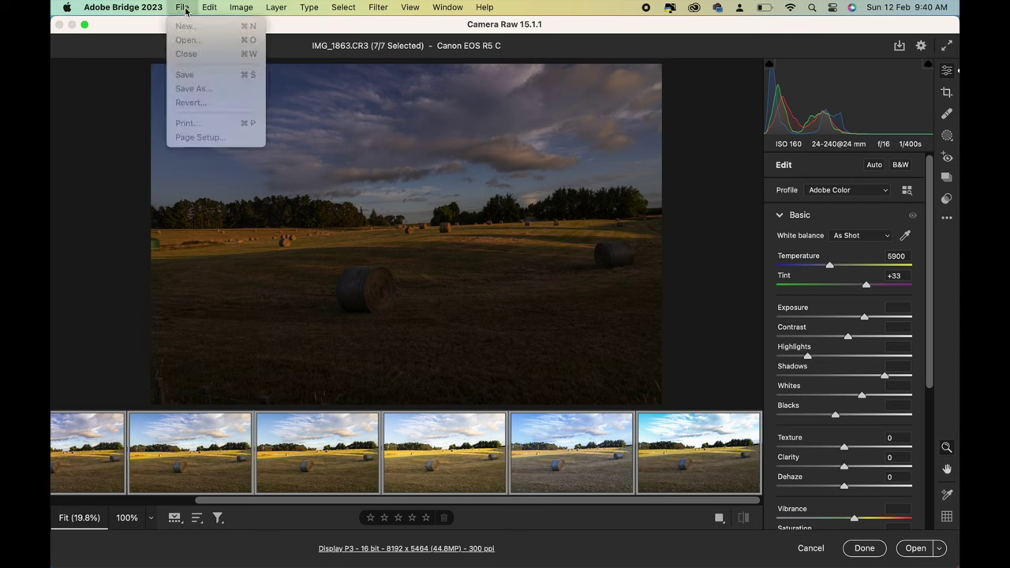
pyautogui.moveTo(485, 7)
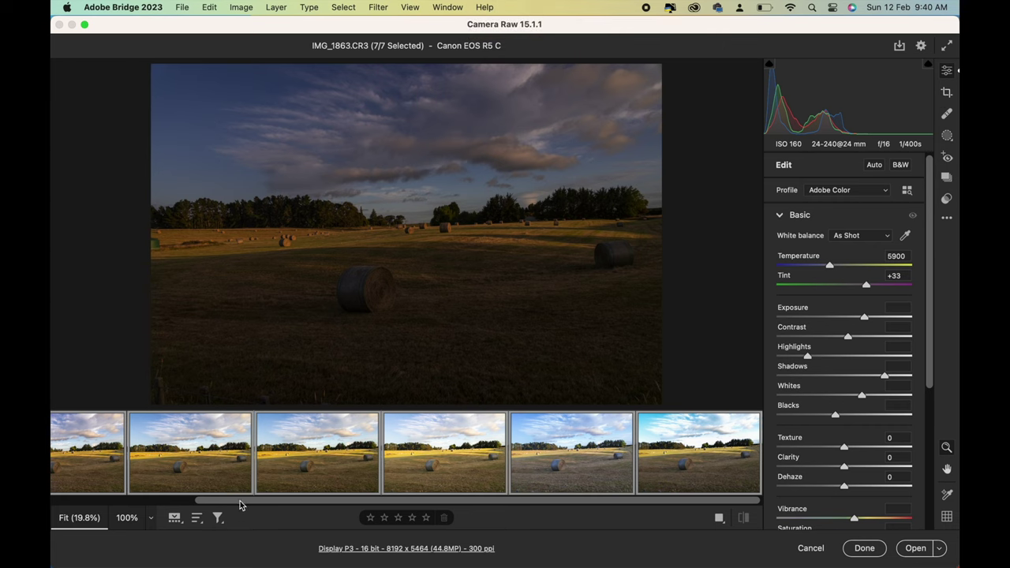
pyautogui.moveTo(244, 501); pyautogui.dragTo(79, 506)
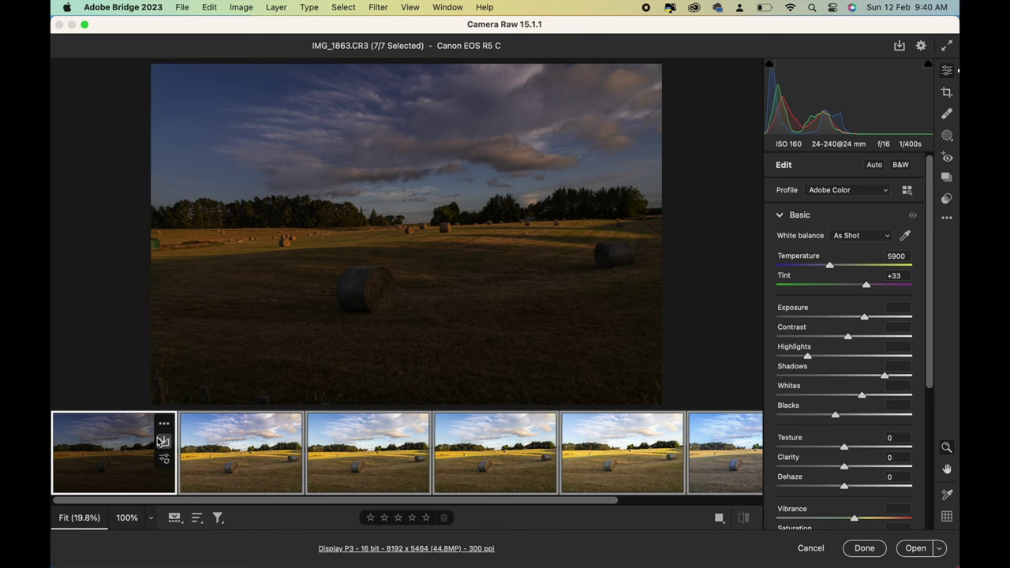
pyautogui.click(163, 427)
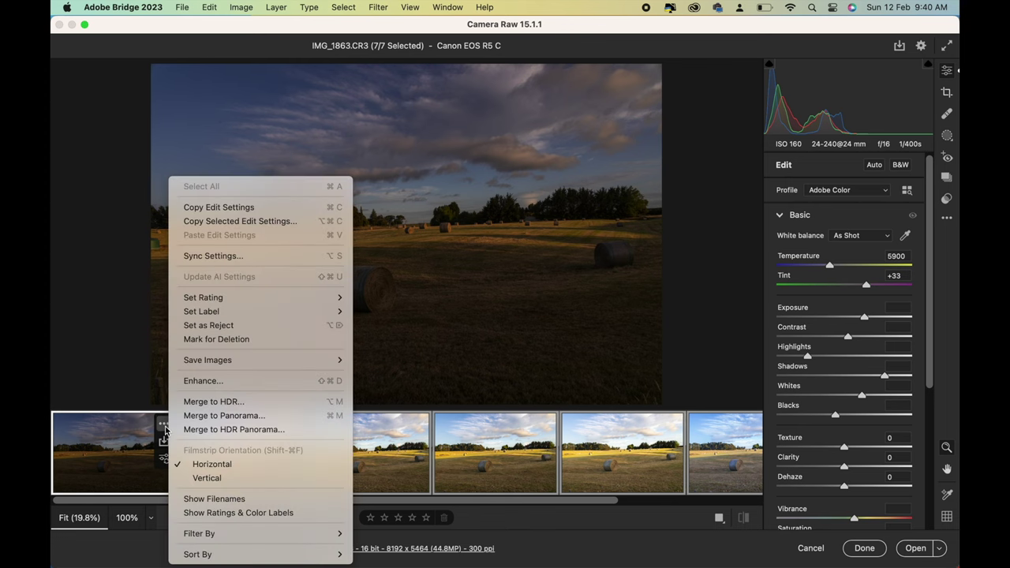
# Step: Merge the seven shots to HDR, saving the DNG into HDR Processing and overwriting the existing file
pyautogui.click(200, 403)
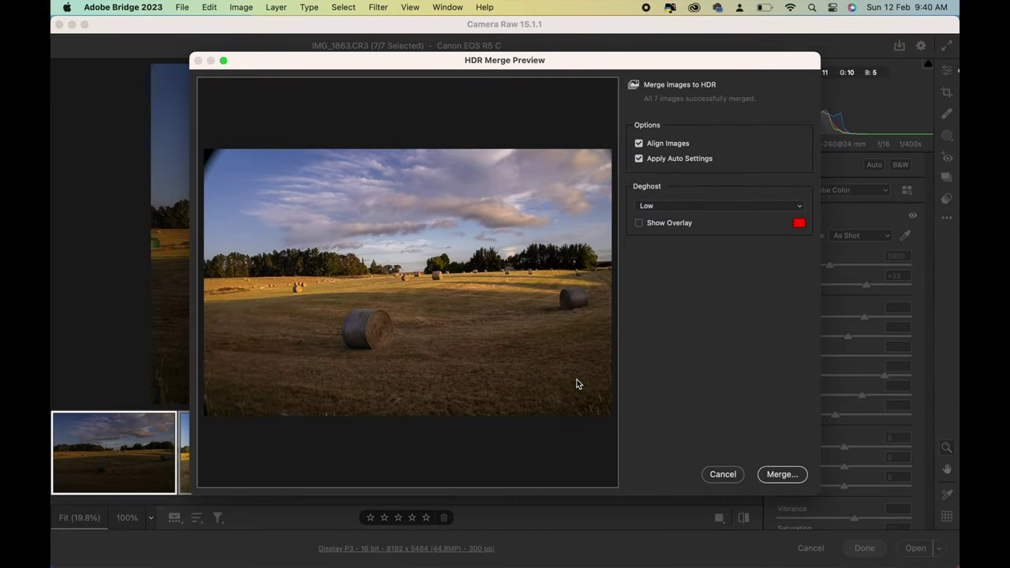
pyautogui.click(771, 476)
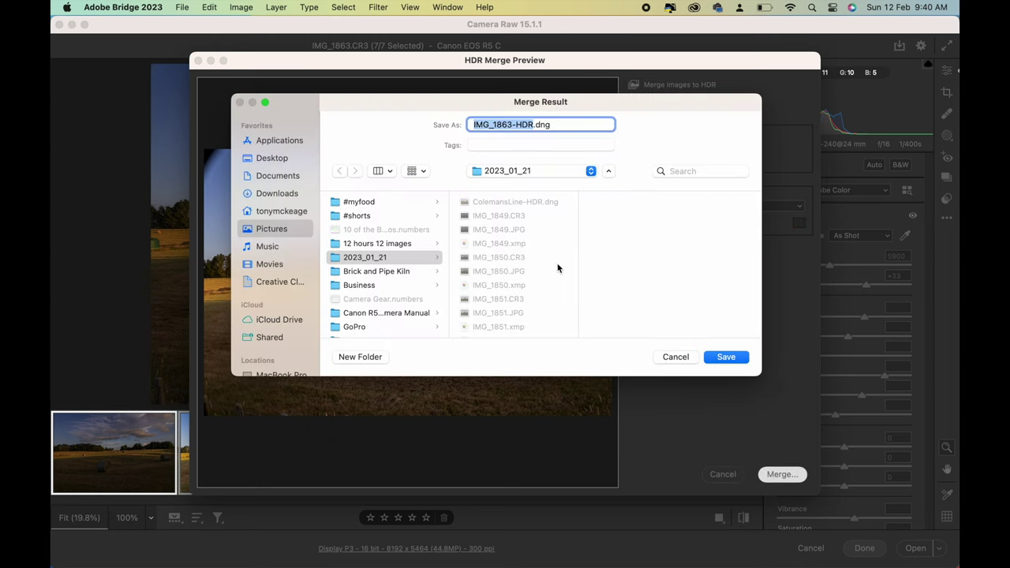
pyautogui.click(427, 315)
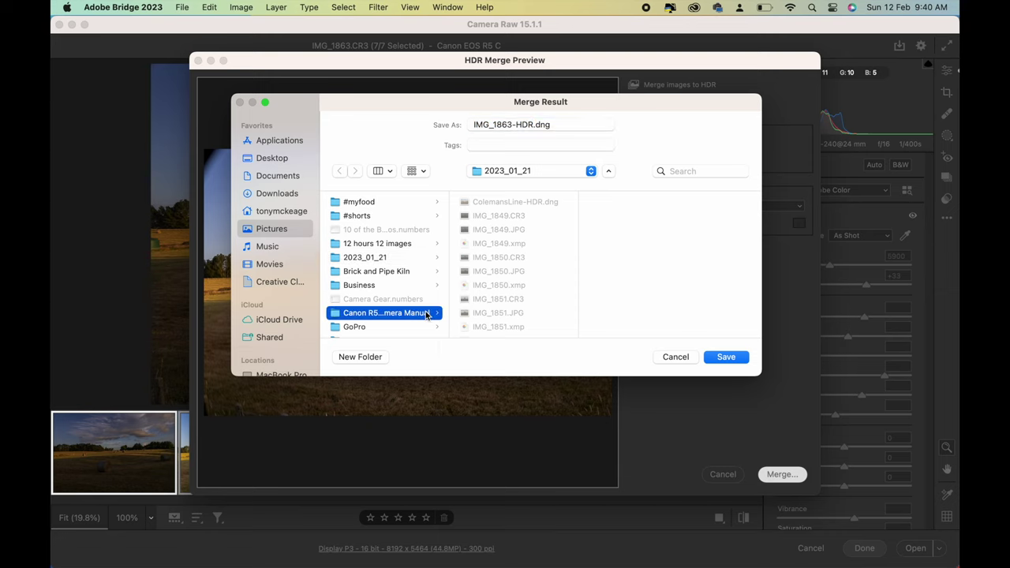
pyautogui.press('Down')
pyautogui.press('Down')
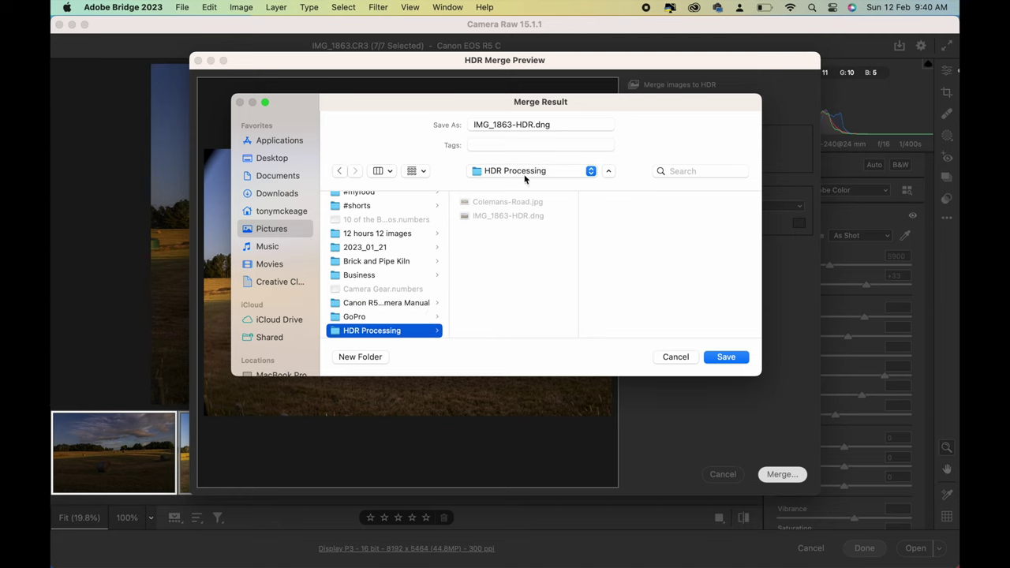
pyautogui.click(721, 359)
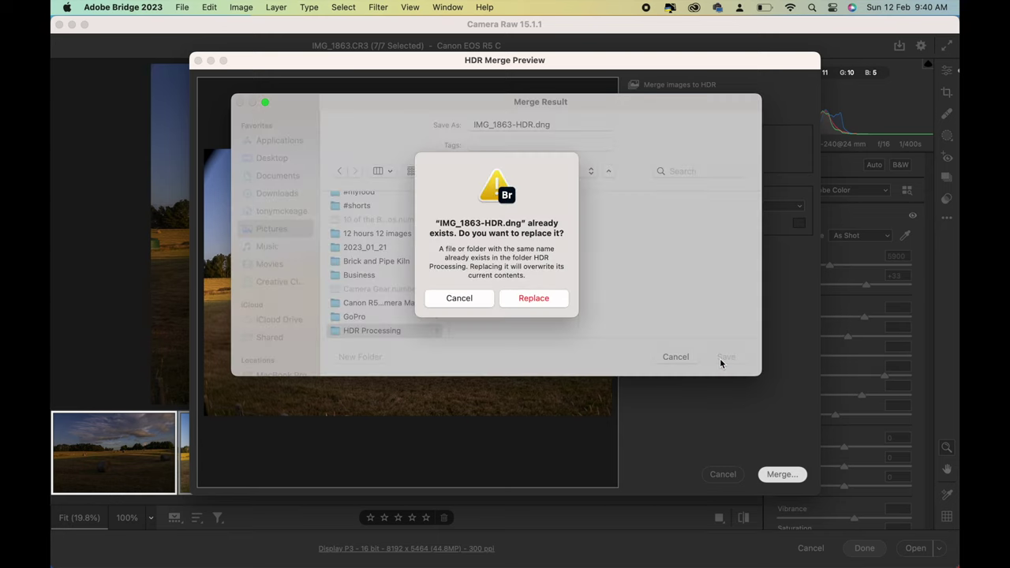
pyautogui.click(535, 298)
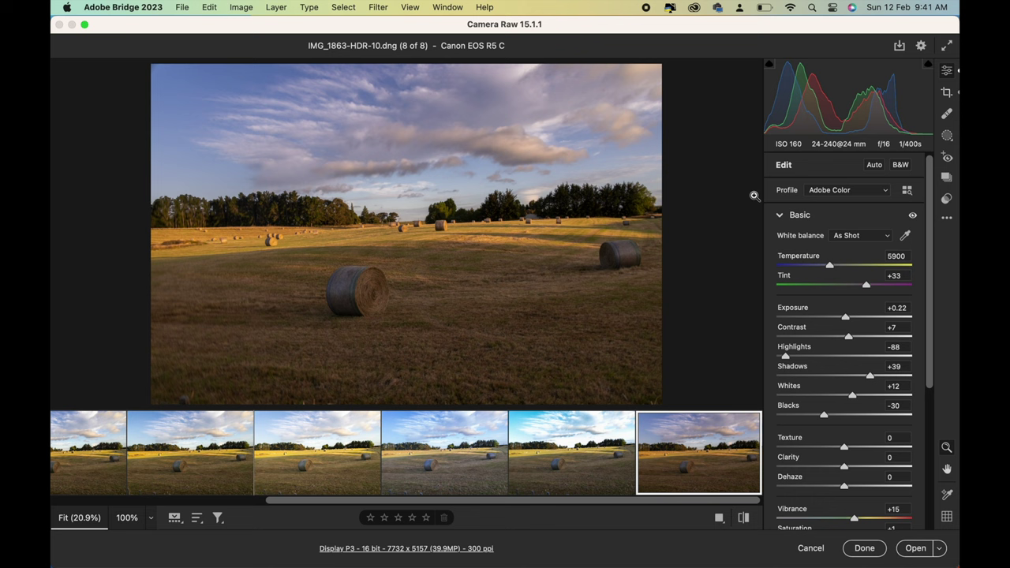
# Step: Crop the merged HDR with the 16 x 9 preset, shifting the photo down so the horizon sits lower
pyautogui.click(947, 94)
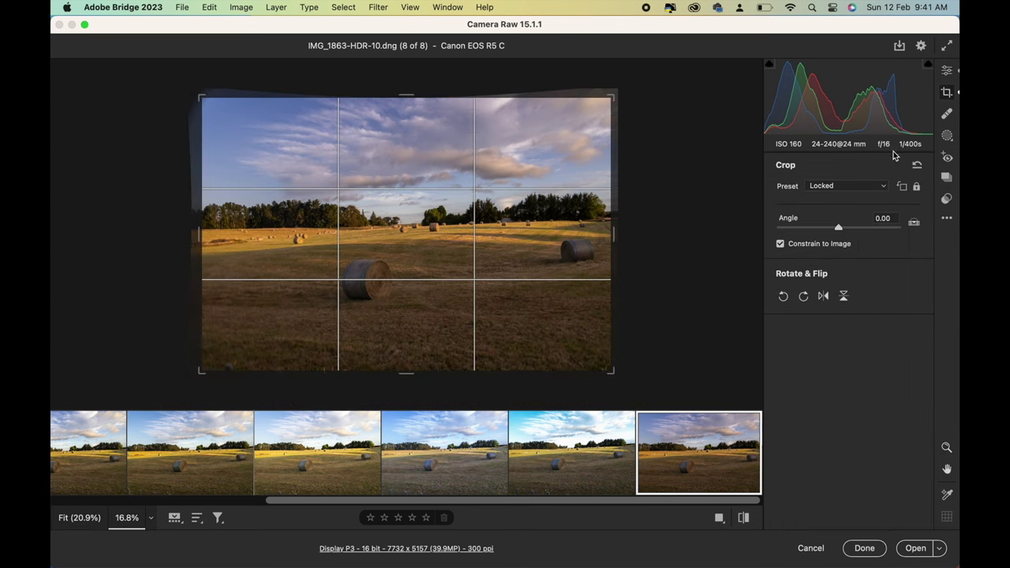
pyautogui.click(884, 188)
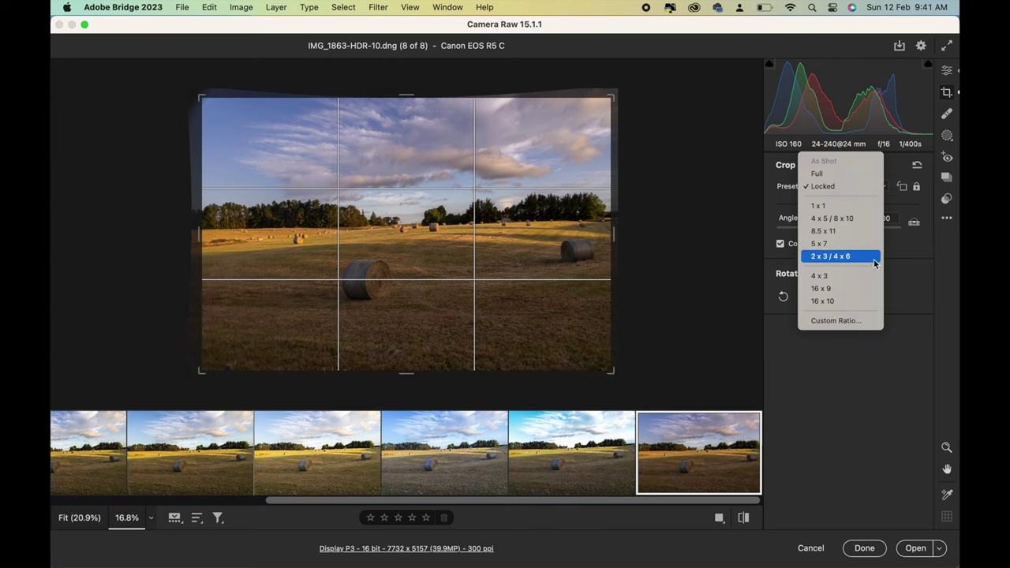
pyautogui.click(868, 289)
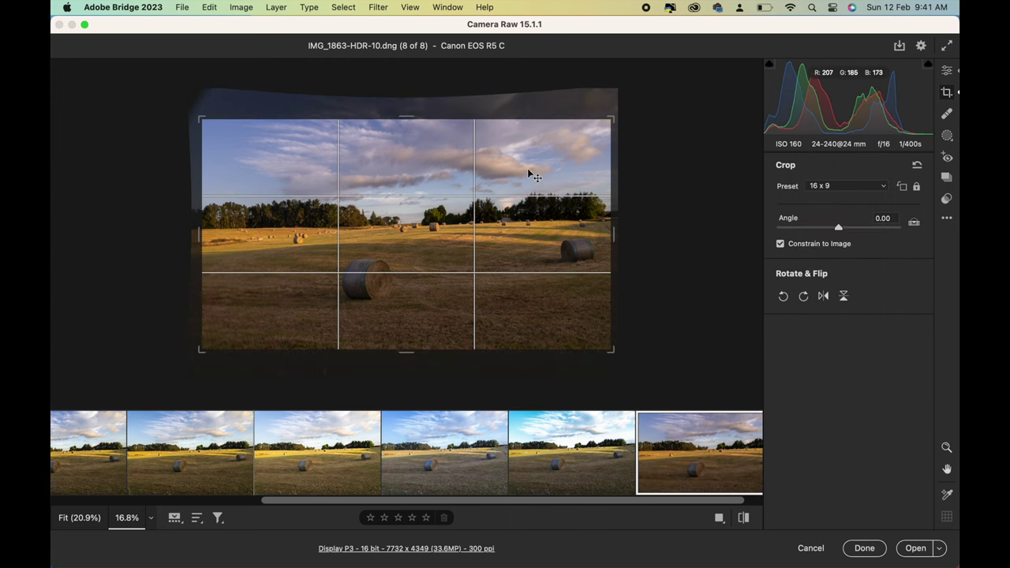
pyautogui.moveTo(454, 183); pyautogui.dragTo(454, 201)
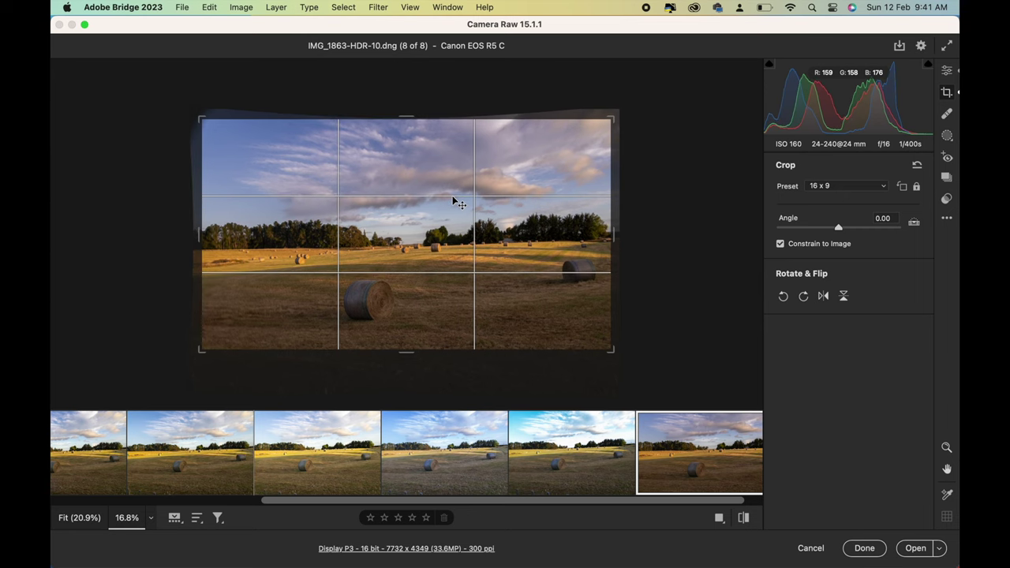
pyautogui.press('Return')
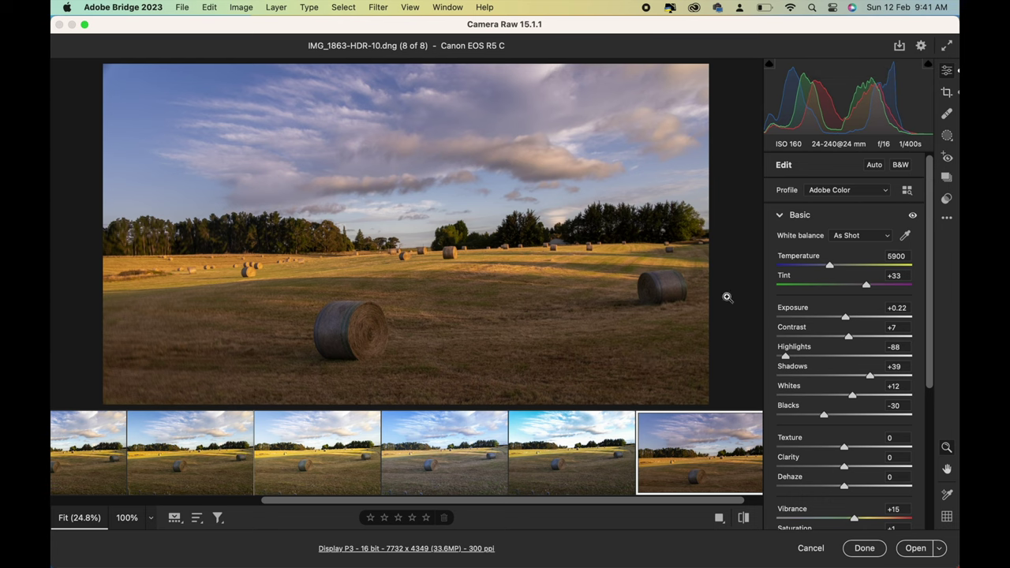
# Step: Briefly try Visualize Spots, then add a Sky mask with Exposure lowered to -0.75
pyautogui.click(948, 114)
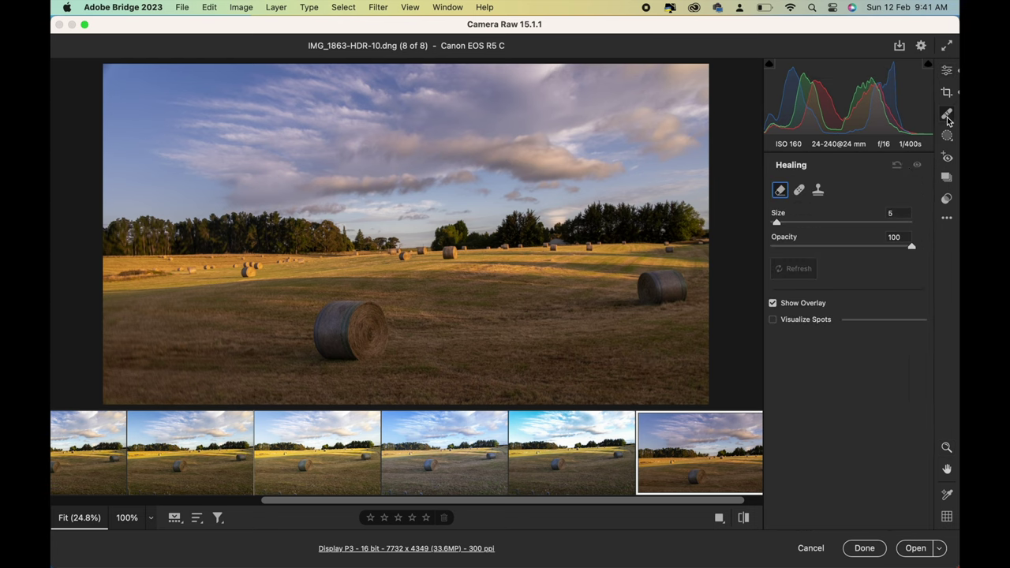
pyautogui.click(773, 321)
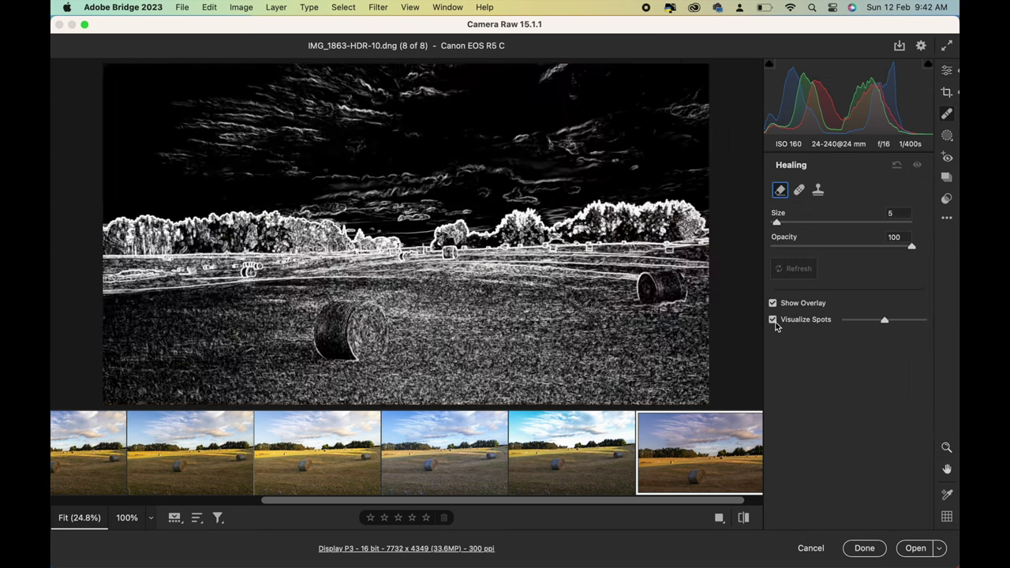
pyautogui.click(948, 138)
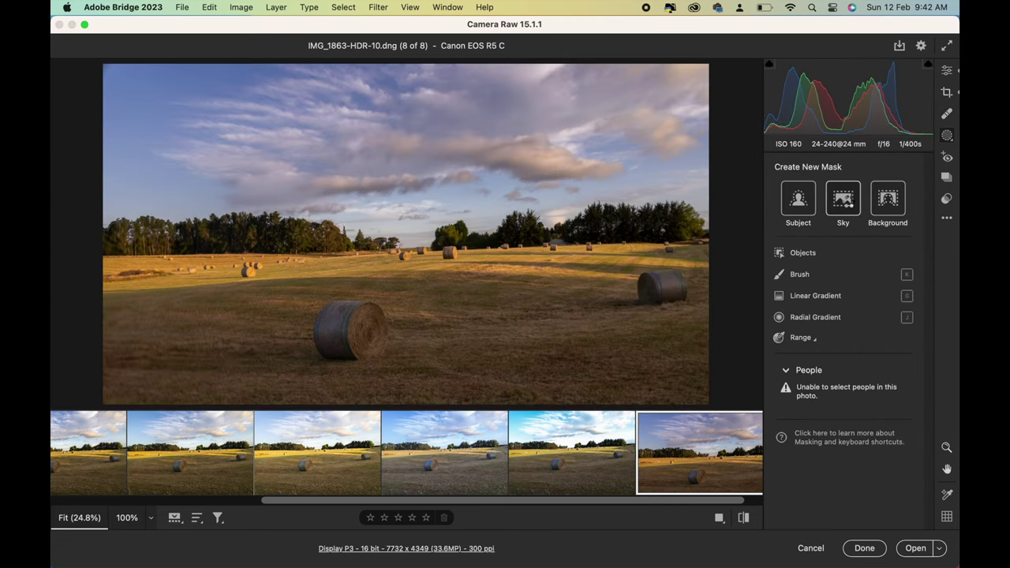
pyautogui.click(848, 204)
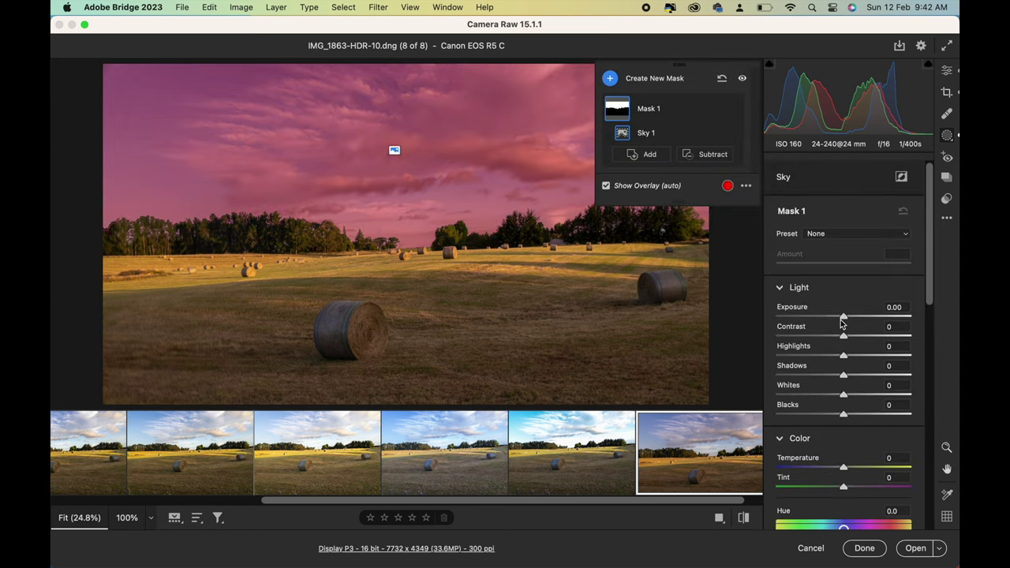
pyautogui.moveTo(843, 319); pyautogui.dragTo(831, 322)
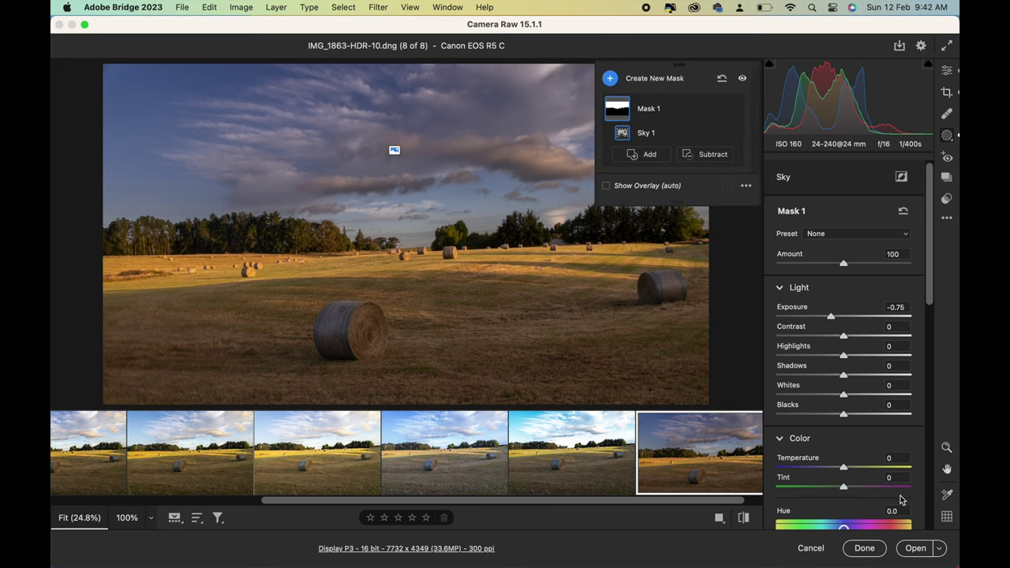
# Step: Open IMG_1863-HDR-10.dng in Photoshop as a 16-bit document and turn off the grid via View > Extras
pyautogui.click(914, 549)
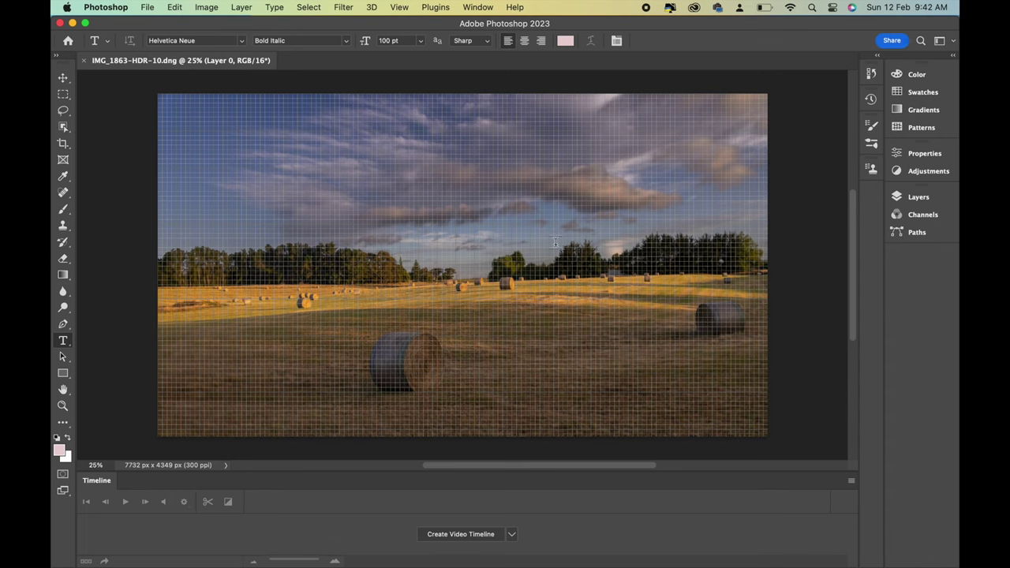
pyautogui.click(399, 8)
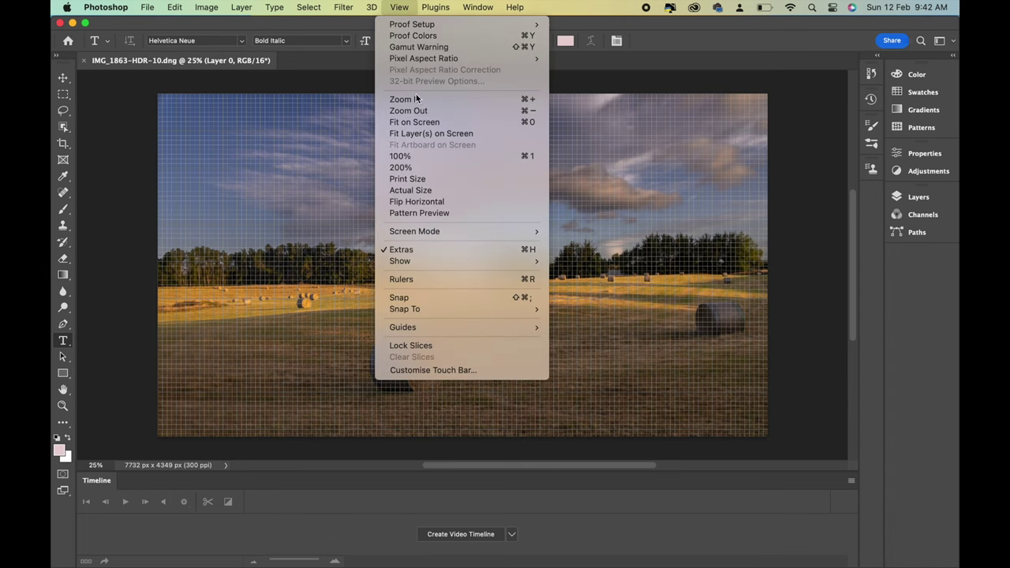
pyautogui.click(446, 248)
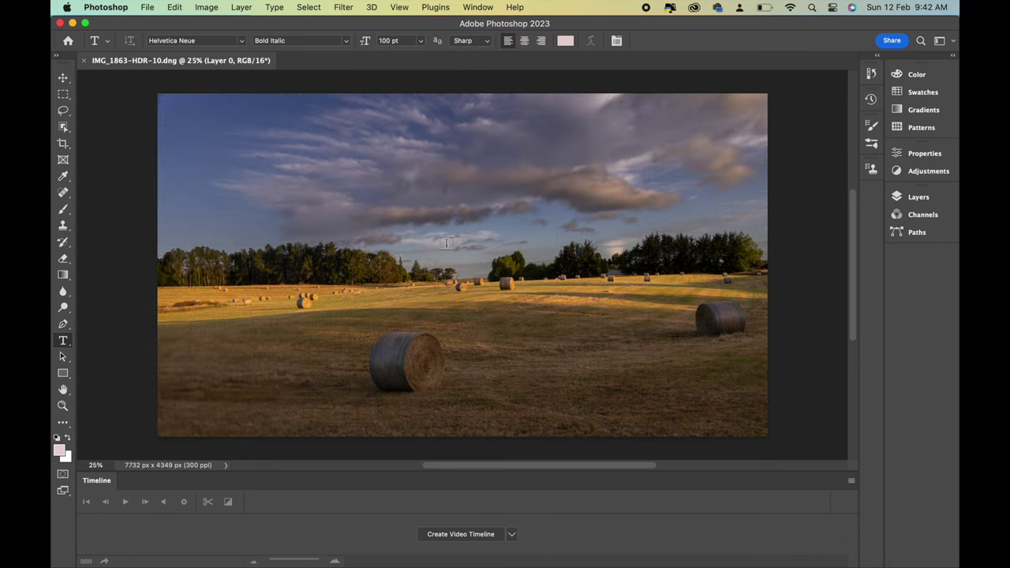
# Step: Set Canvas Size in centimetres to 66.46 x 37.82 cm (7850 x 4467 px)
pyautogui.click(207, 8)
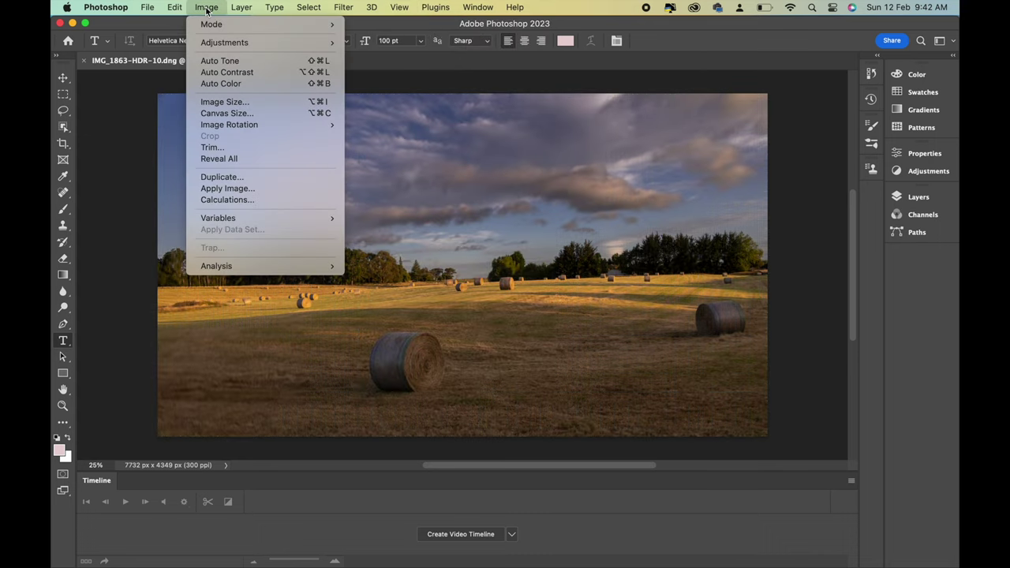
pyautogui.click(233, 114)
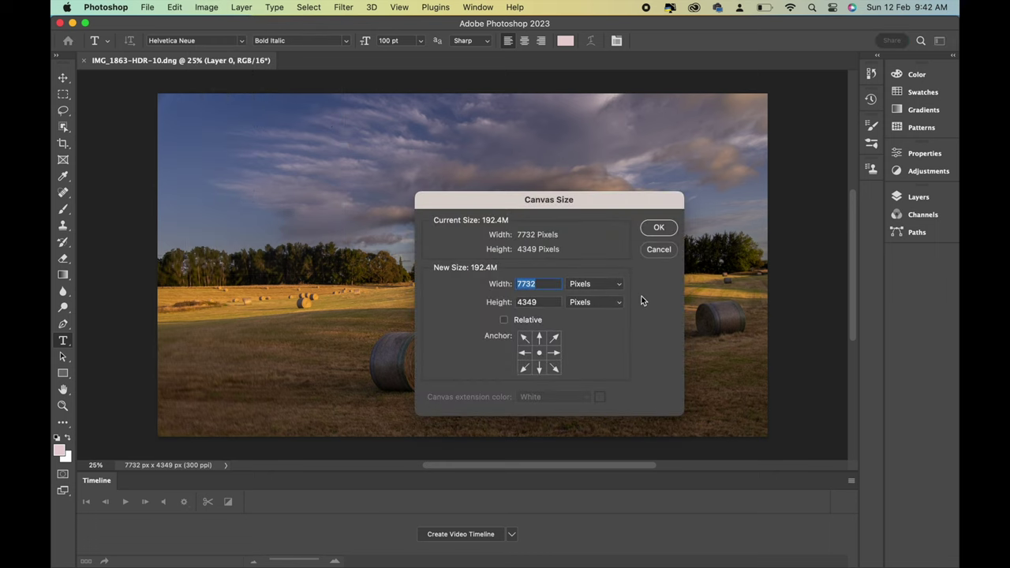
pyautogui.click(621, 285)
pyautogui.click(605, 311)
pyautogui.click(527, 284)
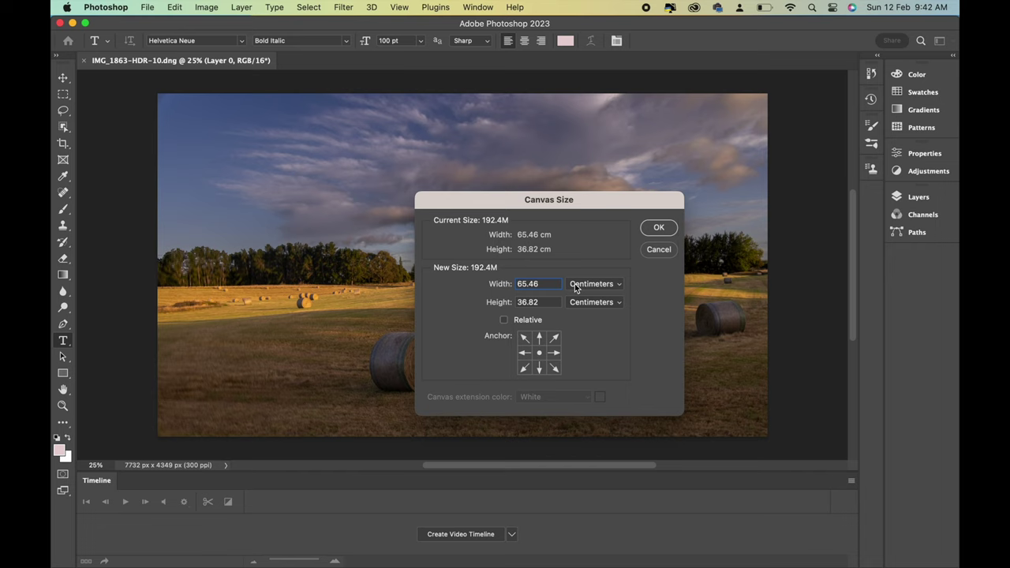
pyautogui.press('BackSpace')
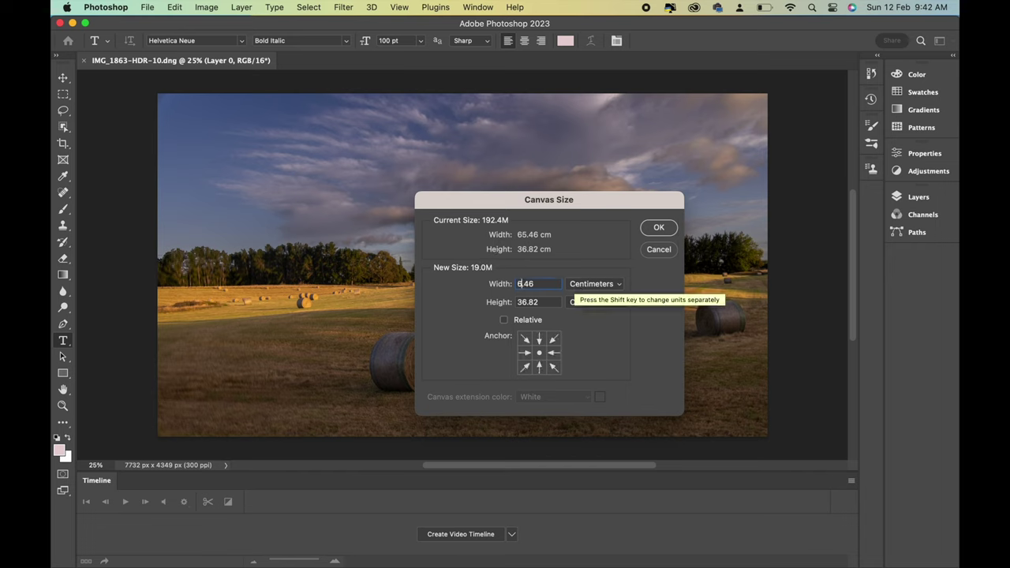
pyautogui.write('6')
pyautogui.click(525, 303)
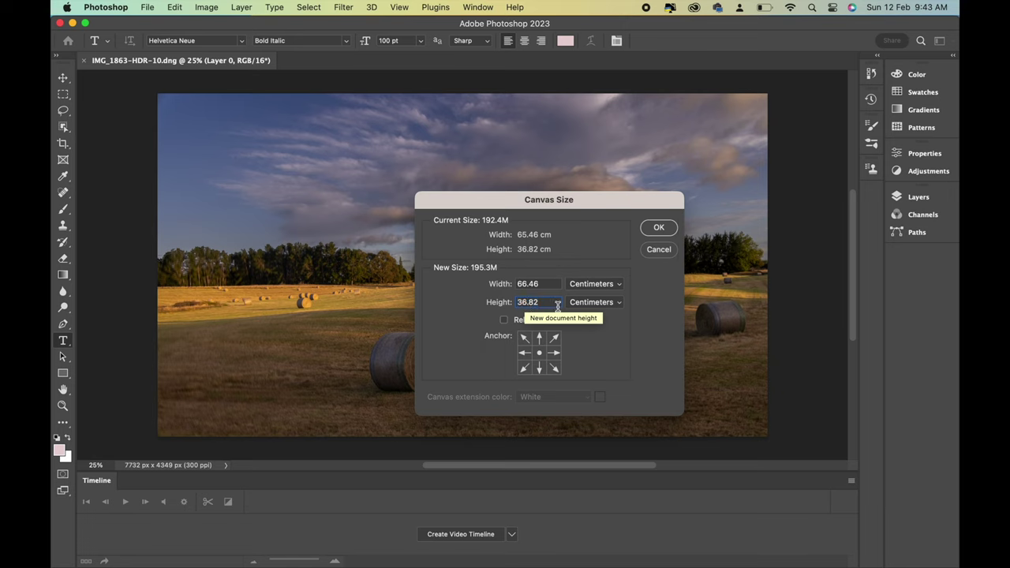
pyautogui.press('BackSpace')
pyautogui.write('7')
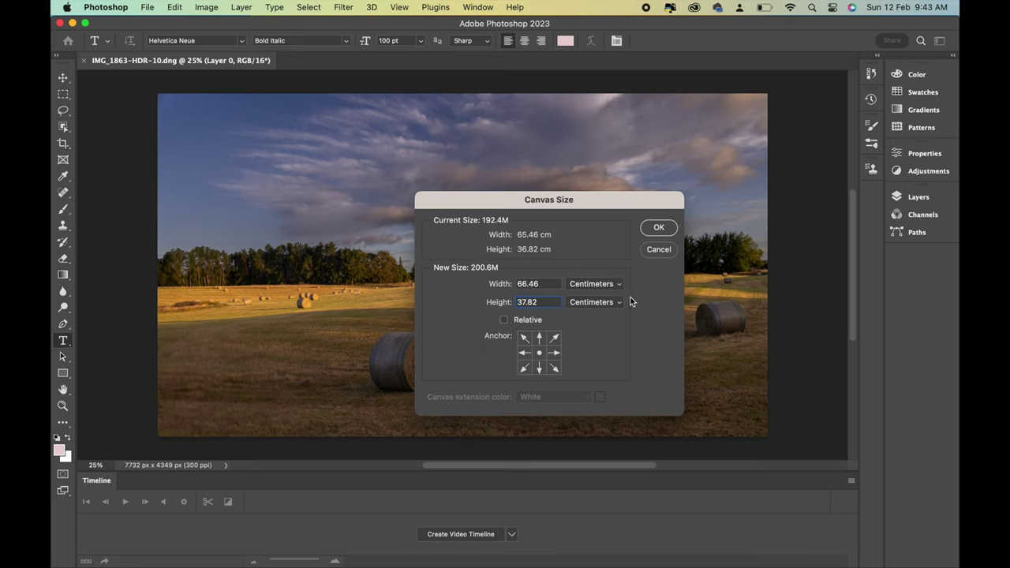
pyautogui.click(657, 229)
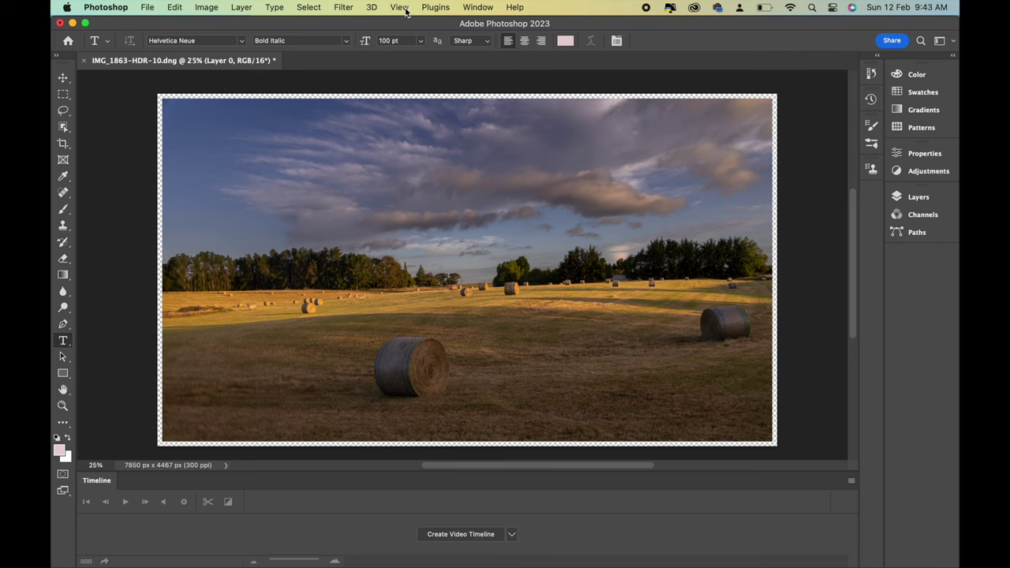
# Step: Apply Smart Sharpen with Amount 200%, Radius 1.0 px and Reduce Noise 10%, previewing on a hay bale
pyautogui.click(343, 9)
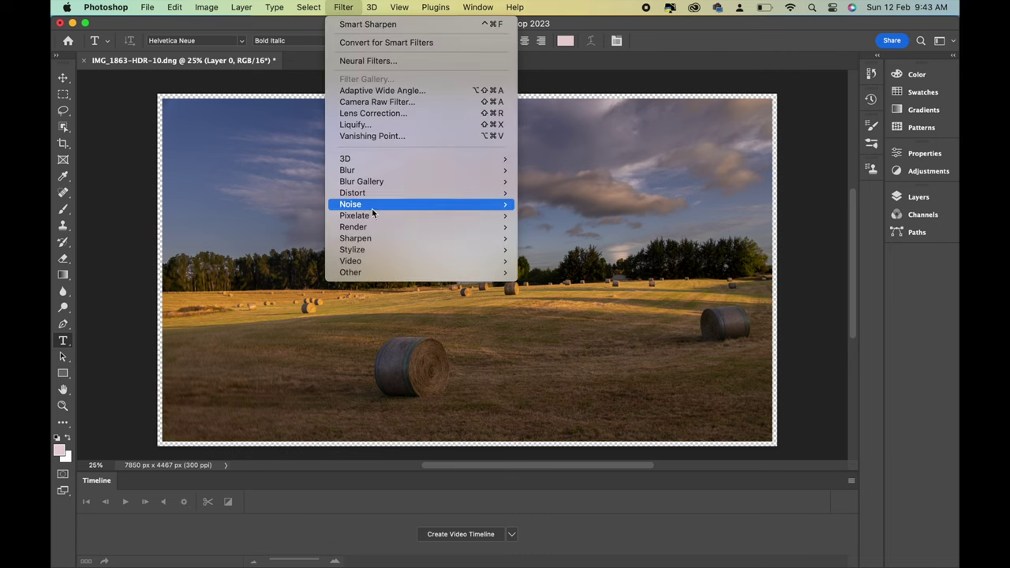
pyautogui.moveTo(407, 238)
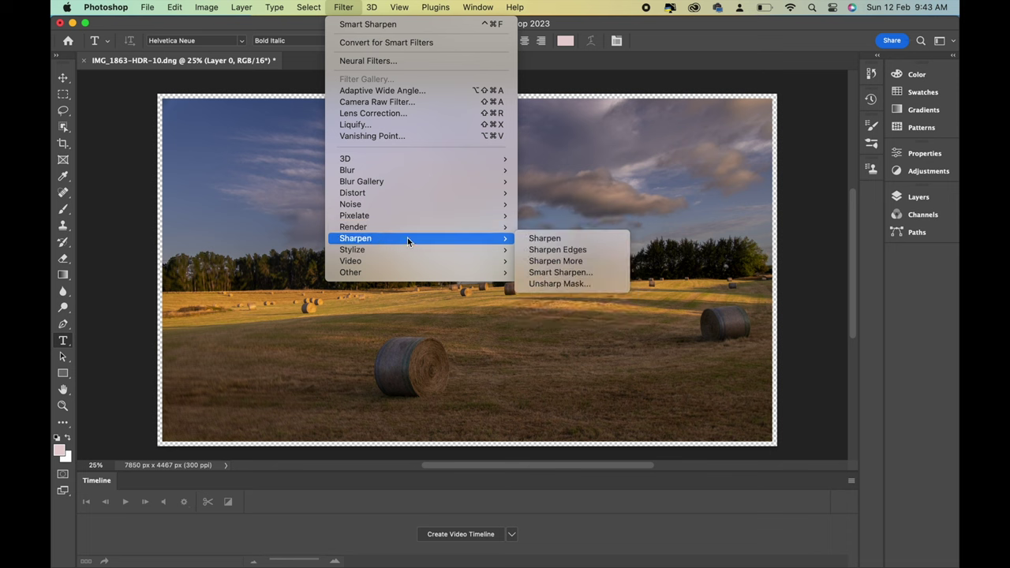
pyautogui.click(554, 272)
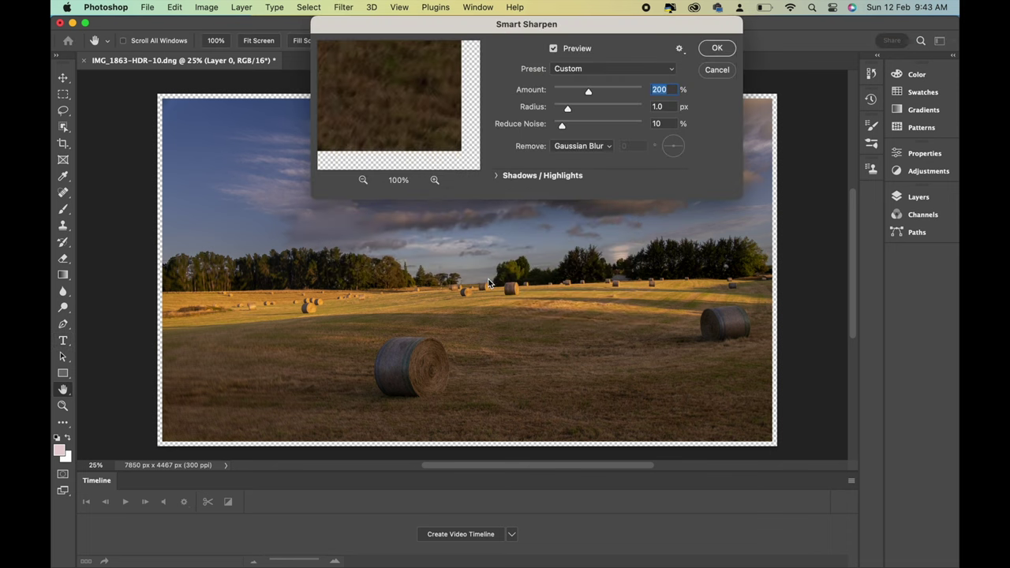
pyautogui.click(431, 345)
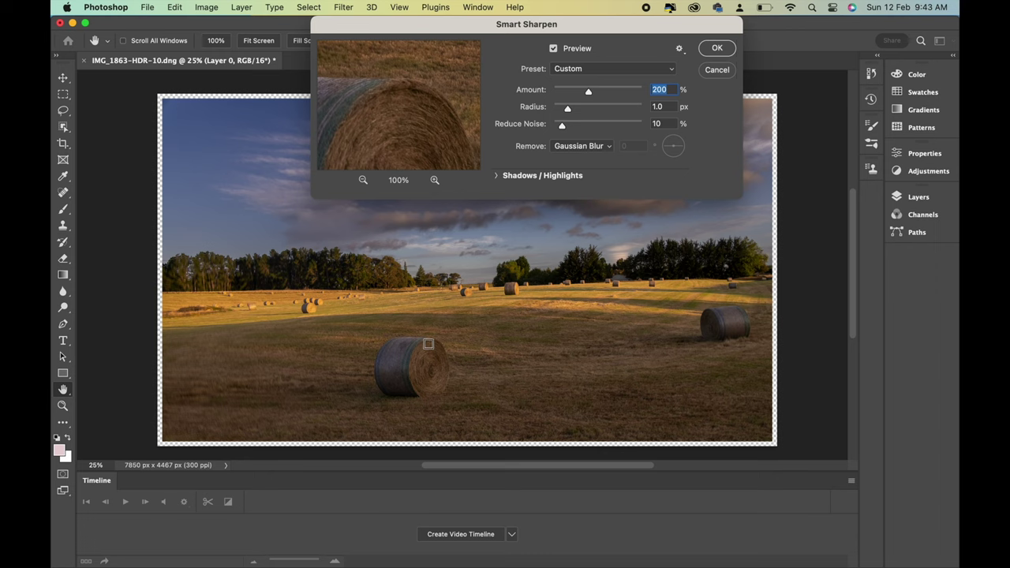
pyautogui.click(710, 50)
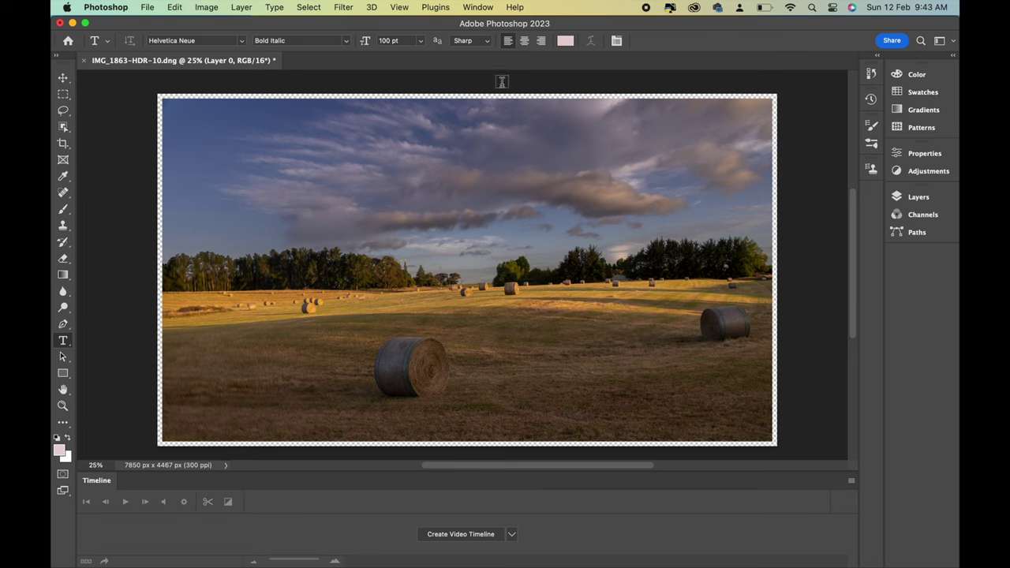
# Step: Open Save for Web (Legacy) with JPEG High and fit the whole image in the preview
pyautogui.click(147, 7)
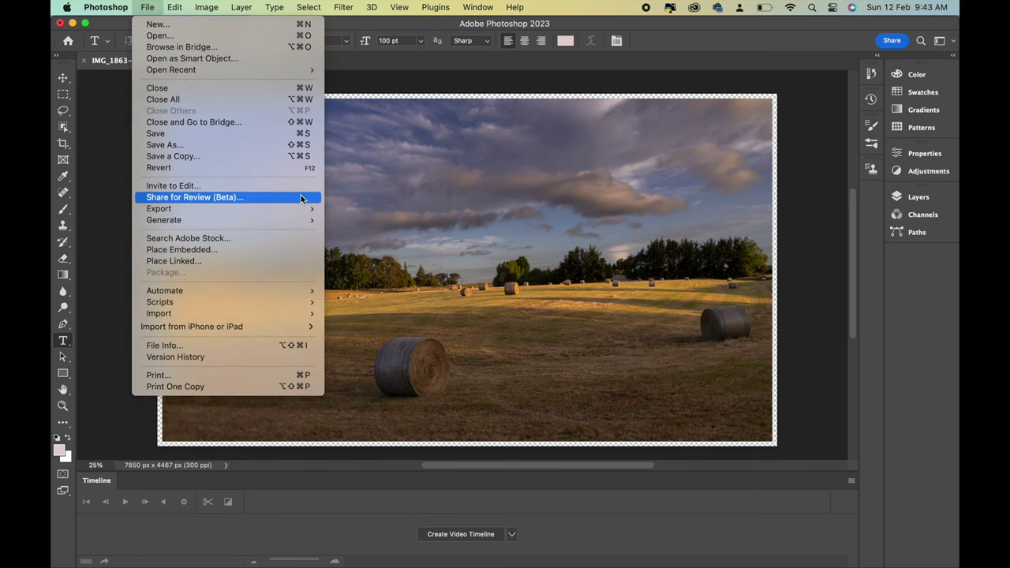
pyautogui.moveTo(314, 208)
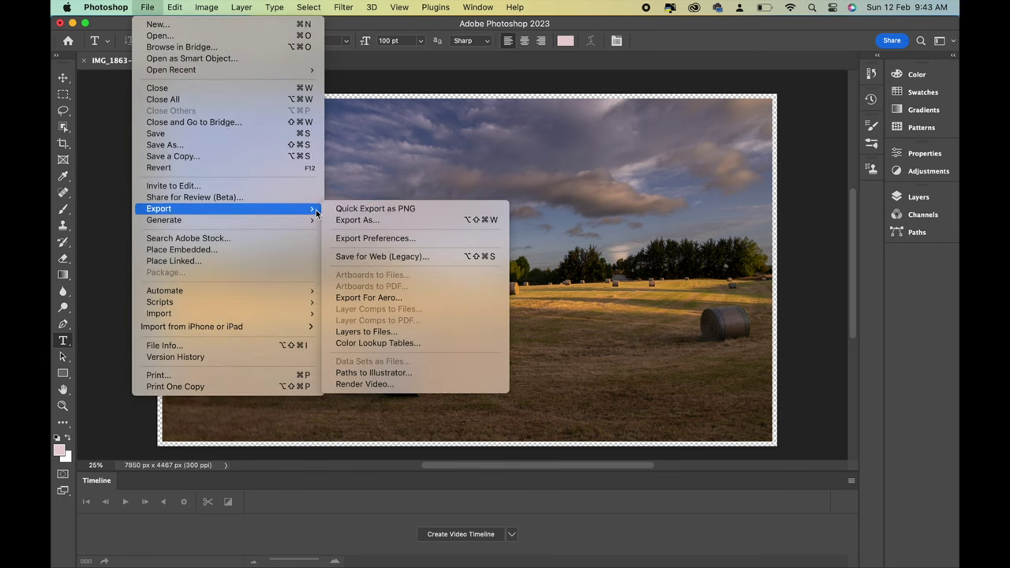
pyautogui.click(391, 257)
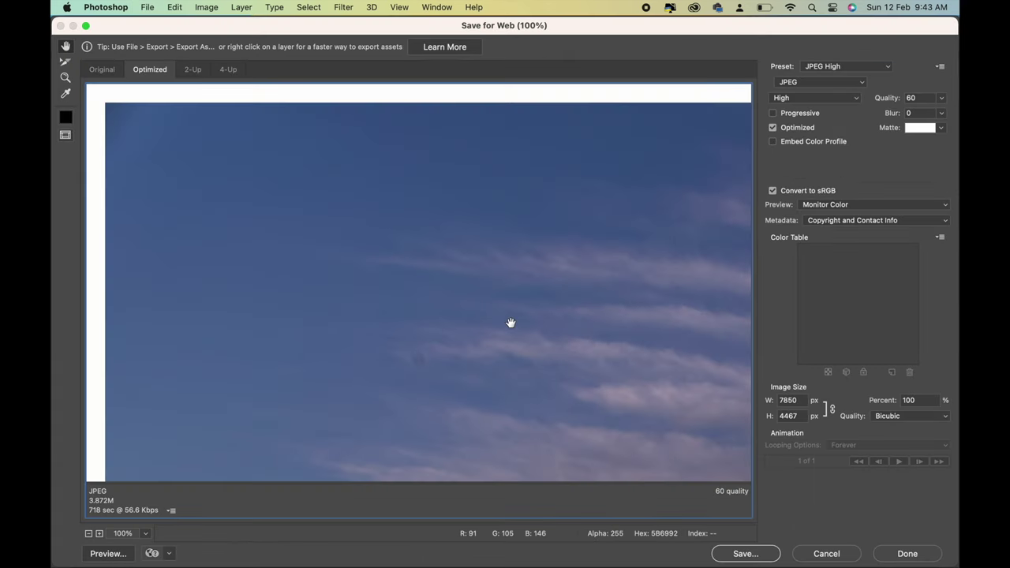
pyautogui.click(146, 537)
pyautogui.click(168, 543)
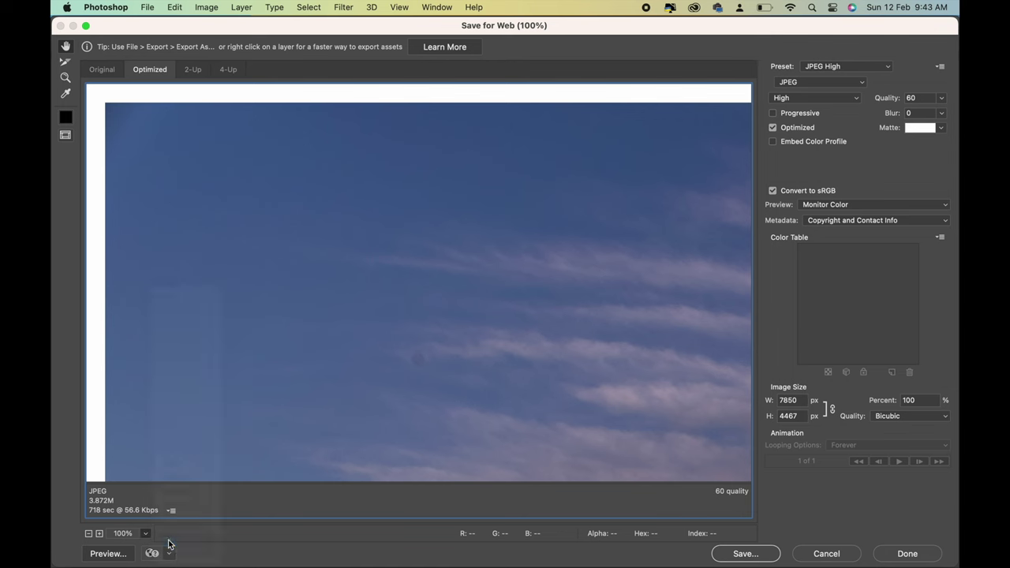
# Step: Save the JPEG as Colemans line.jpg in the HDR Processing folder
pyautogui.click(746, 555)
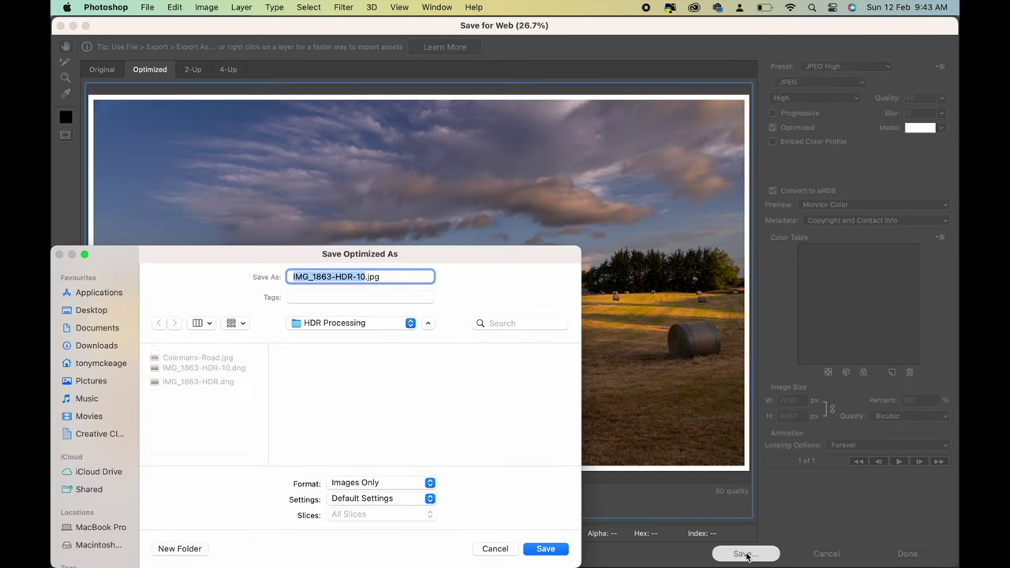
pyautogui.click(366, 276)
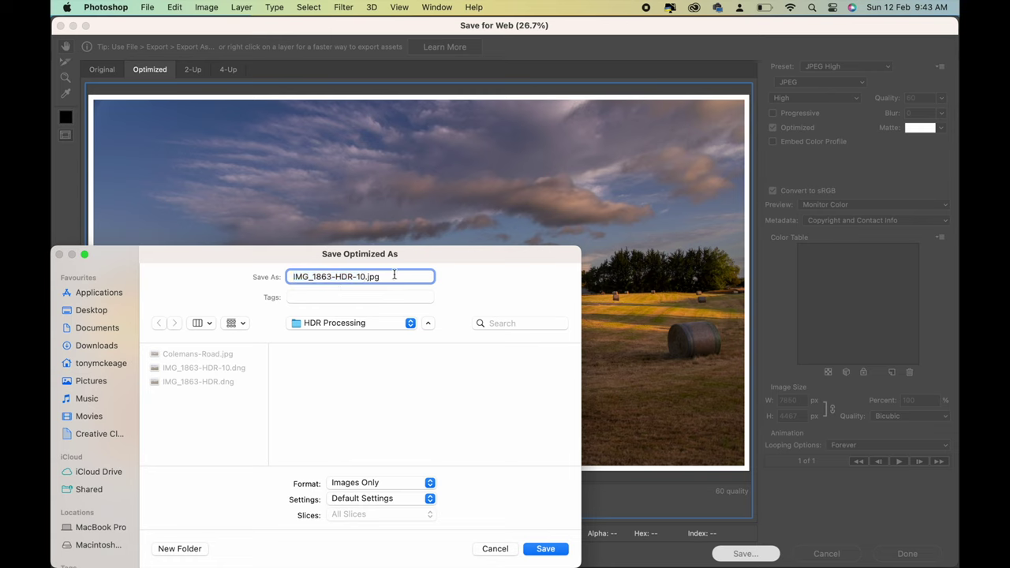
pyautogui.press('BackSpace')
pyautogui.press('BackSpace')
pyautogui.press('BackSpace')
pyautogui.press('BackSpace')
pyautogui.press('BackSpace')
pyautogui.press('BackSpace')
pyautogui.press('BackSpace')
pyautogui.press('BackSpace')
pyautogui.press('BackSpace')
pyautogui.press('BackSpace')
pyautogui.press('BackSpace')
pyautogui.press('BackSpace')
pyautogui.press('BackSpace')
pyautogui.press('BackSpace')
pyautogui.press('BackSpace')
pyautogui.write('Coleman')
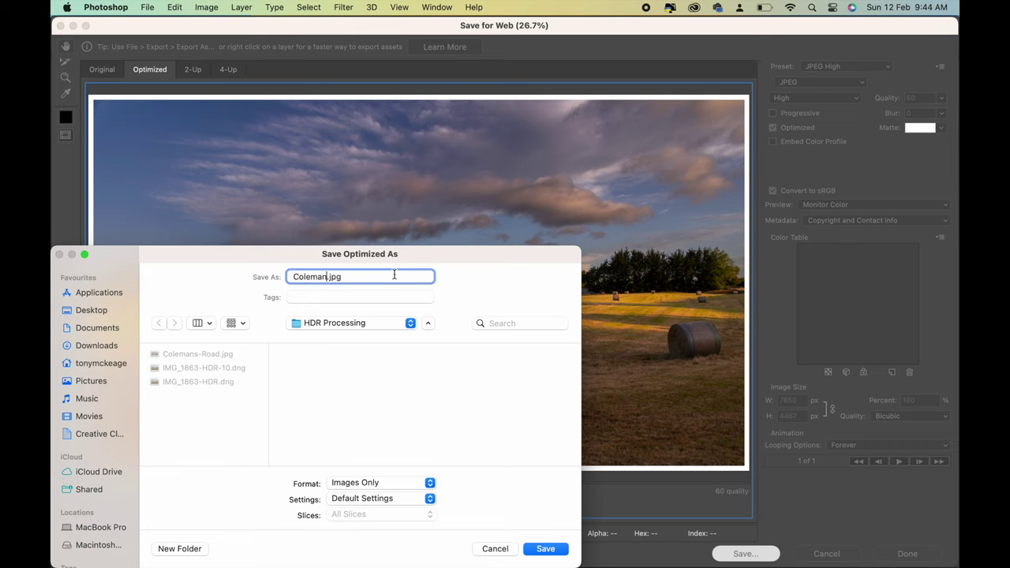
pyautogui.write('s')
pyautogui.write(' Lan')
pyautogui.press('BackSpace')
pyautogui.press('BackSpace')
pyautogui.write('ine')
pyautogui.click(546, 550)
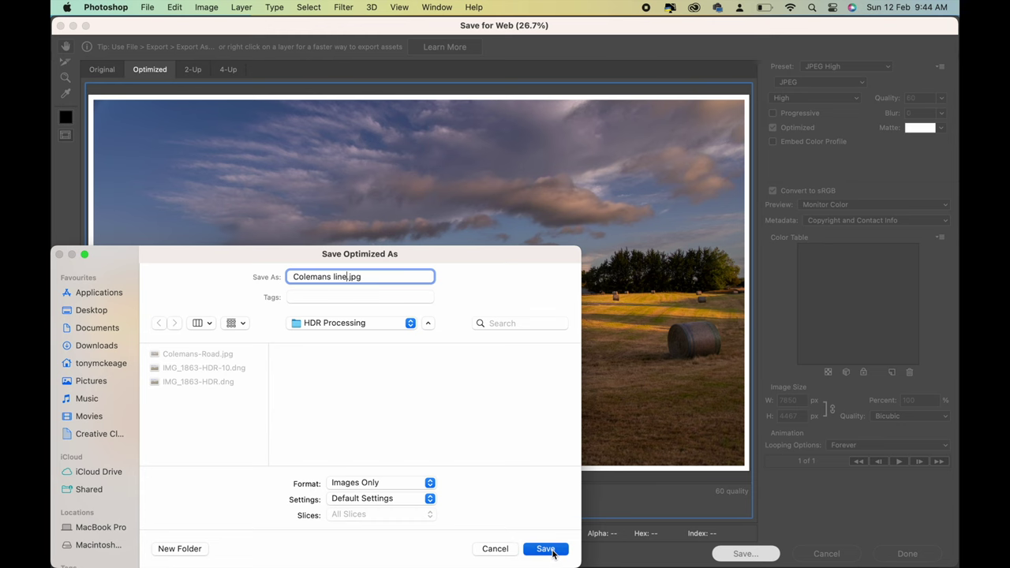